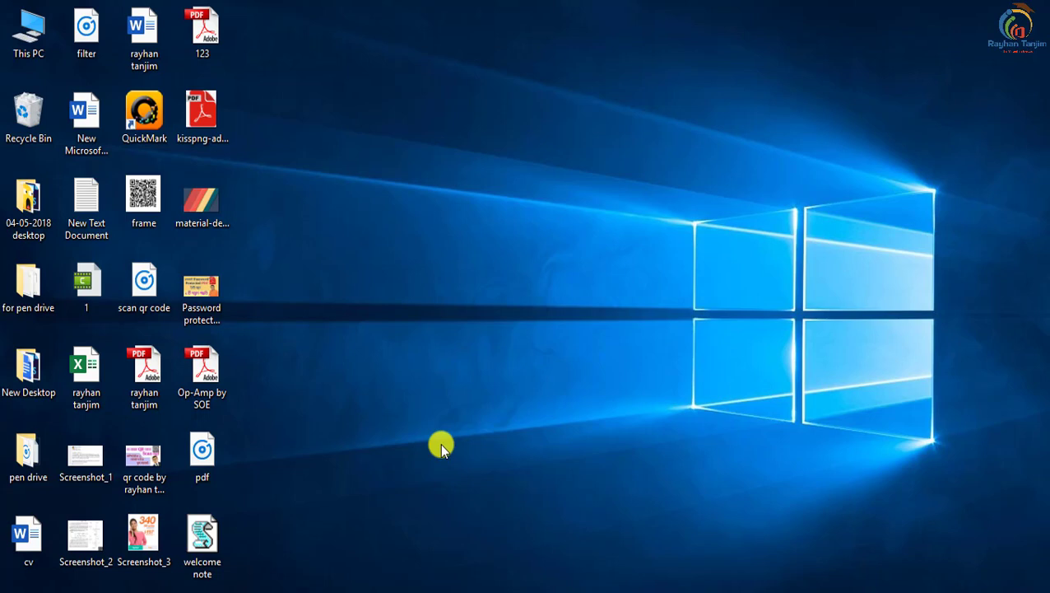
# Create a new text document on the desktop, keeping its default name, and open it for editing.
pyautogui.rightClick(311, 145)
pyautogui.moveTo(399, 327)
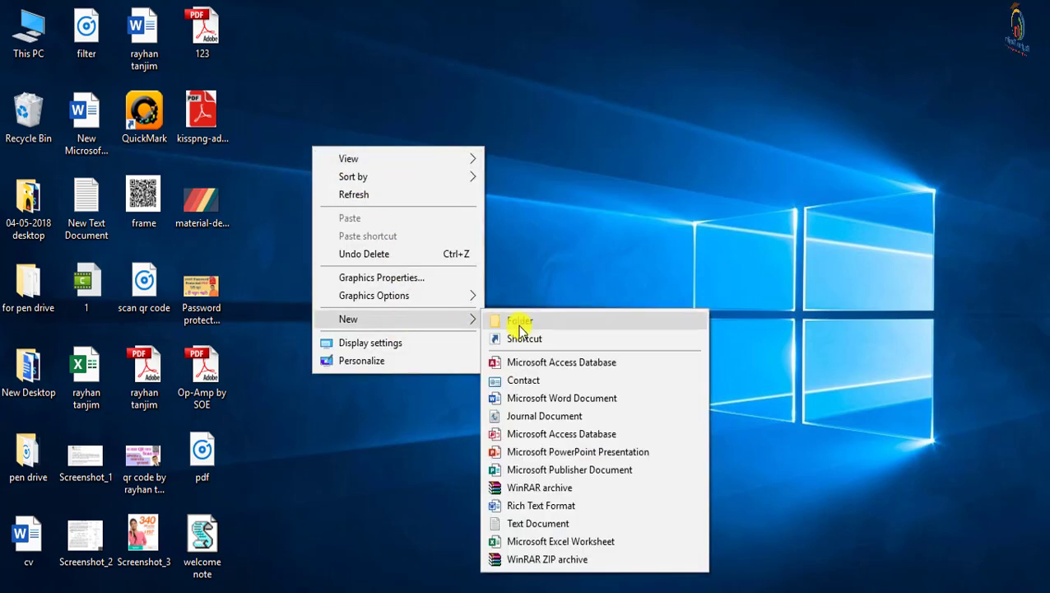
pyautogui.click(537, 523)
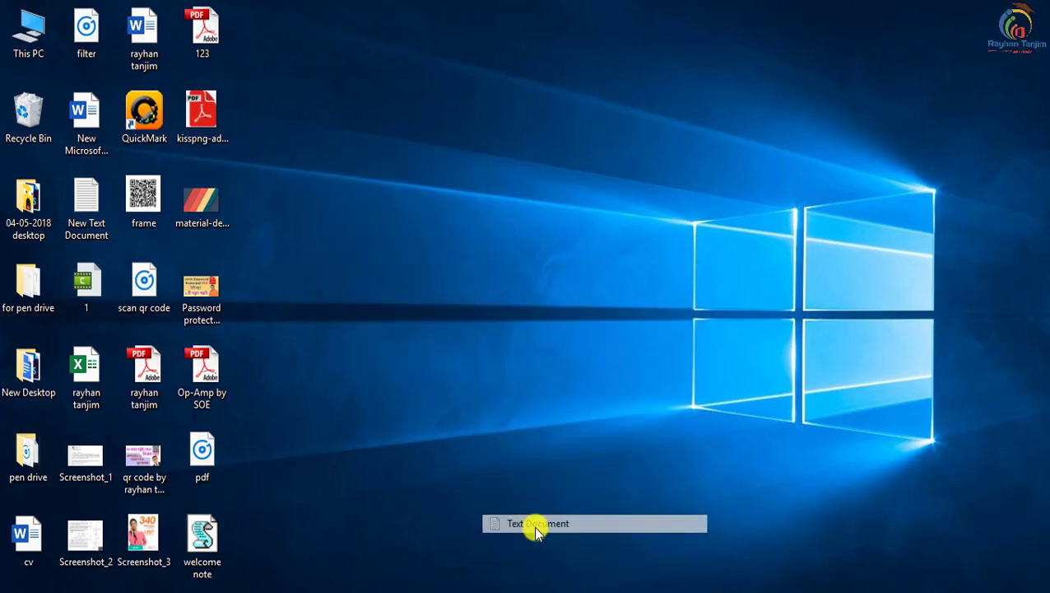
pyautogui.press('Return')
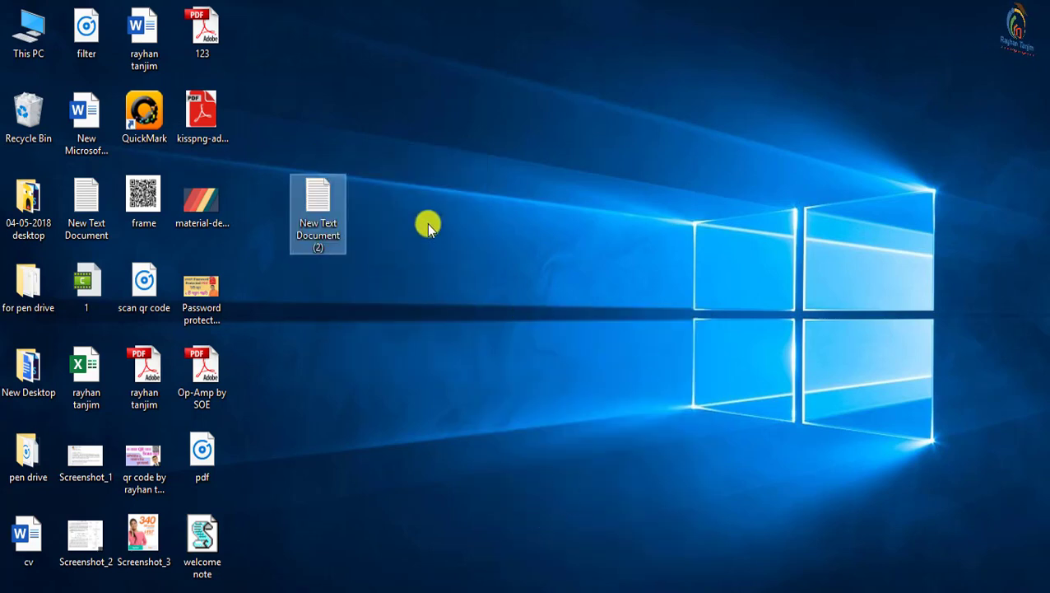
pyautogui.doubleClick(318, 206)
pyautogui.moveTo(307, 133); pyautogui.dragTo(491, 101)
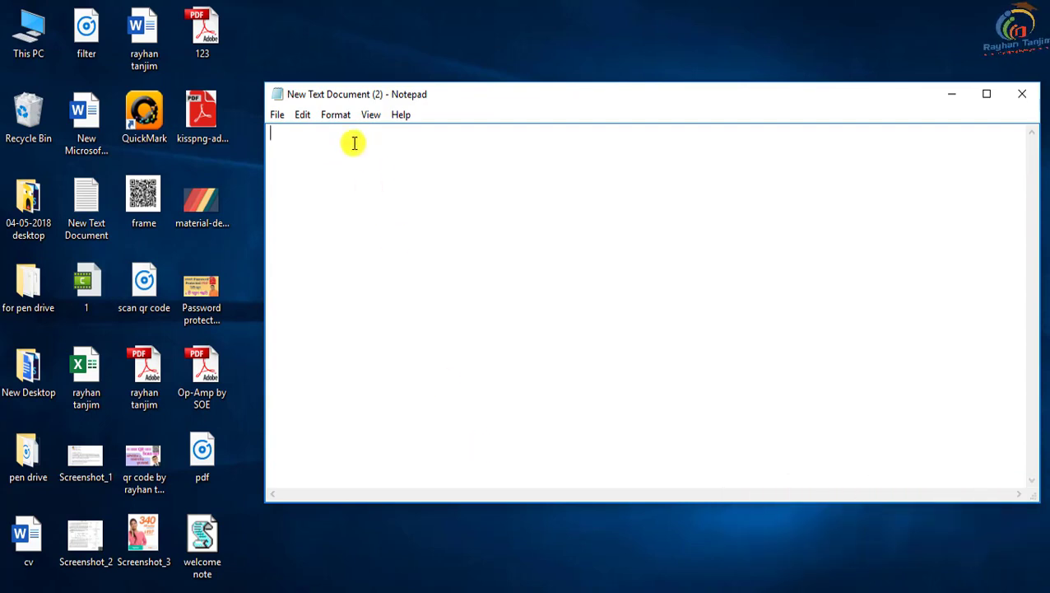
# Write a VBScript that speaks through sapi.spvoice, wording the greeting as "Hi", the person's name, and "Welcome to your pc".
pyautogui.write('Dim speaks, speech speaks="Hi Welcome in your Pc, Rayhan Tanjim" set speech=CreateObject("sapi.spvoice") speech.speak speaks')
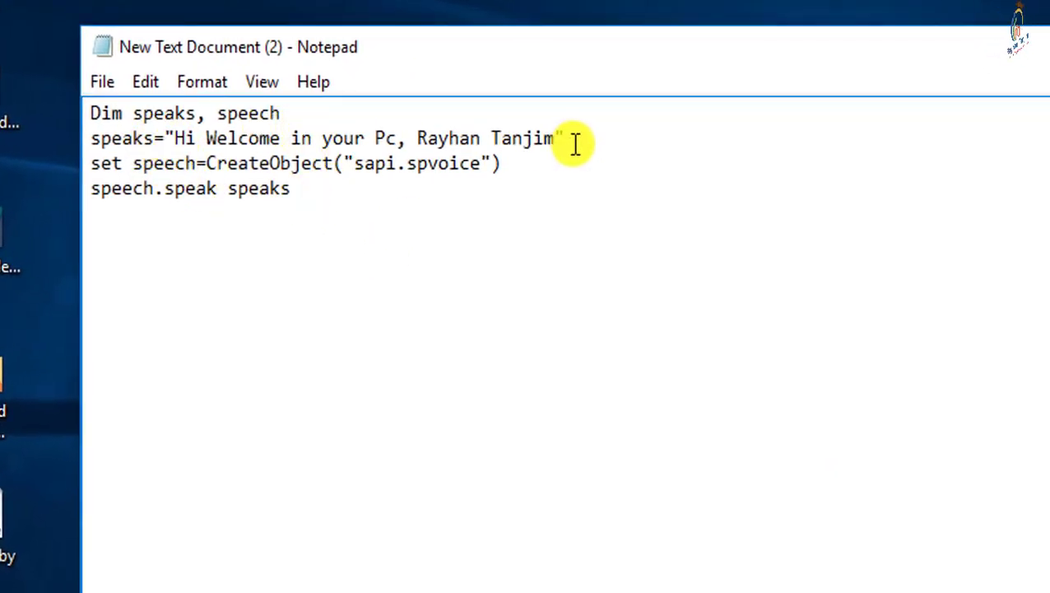
pyautogui.moveTo(175, 140)
pyautogui.mouseDown()
pyautogui.moveTo(277, 146)
pyautogui.moveTo(451, 125)
pyautogui.moveTo(563, 141)
pyautogui.moveTo(202, 160)
pyautogui.moveTo(174, 149)
pyautogui.mouseUp()
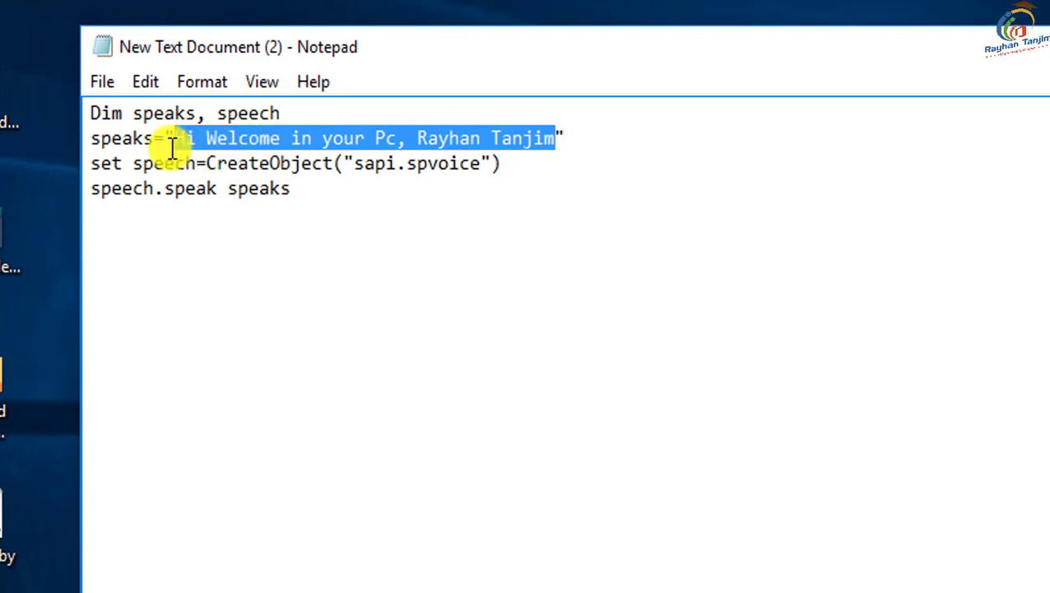
pyautogui.write('Hi')
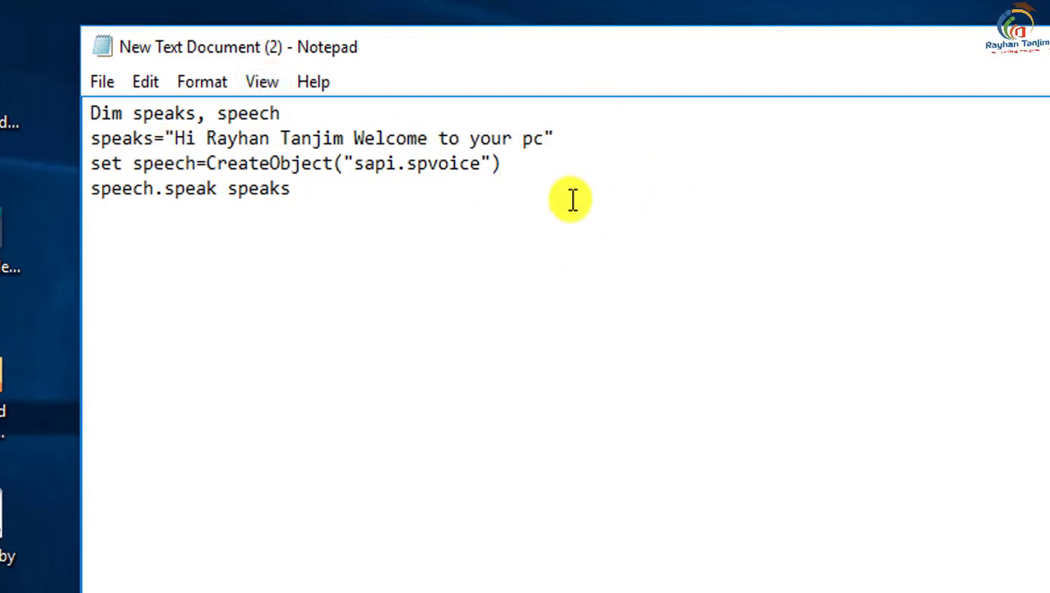
# Save the script to the Desktop as welcome.vbs and close the editor.
pyautogui.click(98, 89)
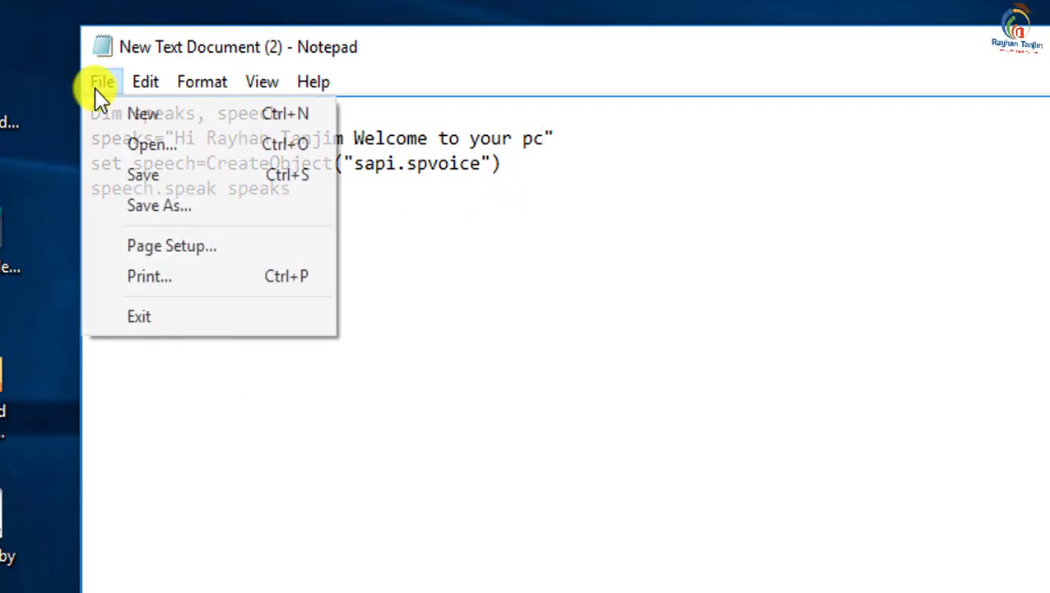
pyautogui.click(238, 213)
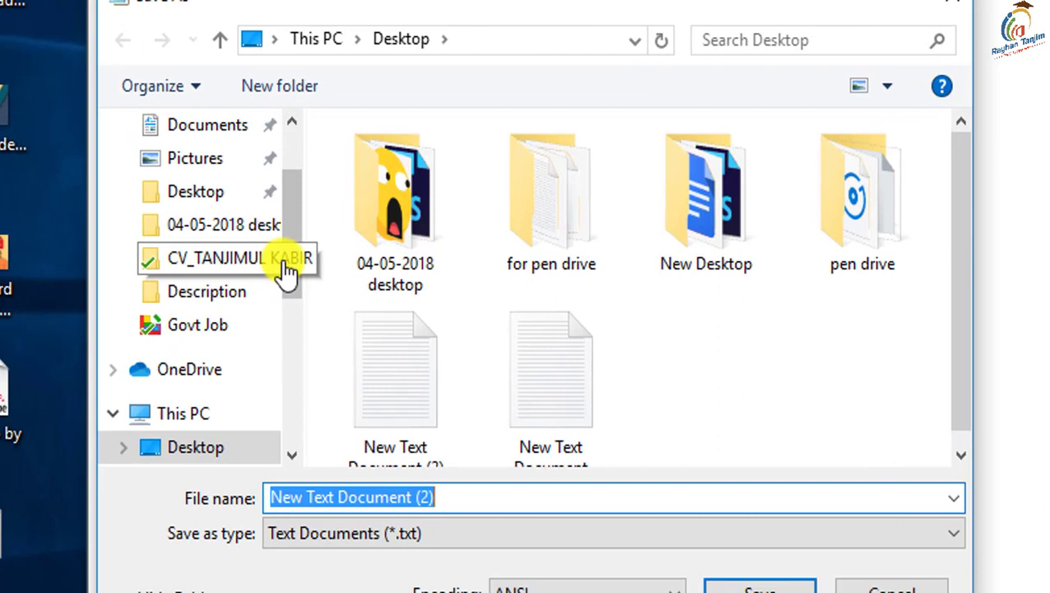
pyautogui.scroll(3, 288, 354)
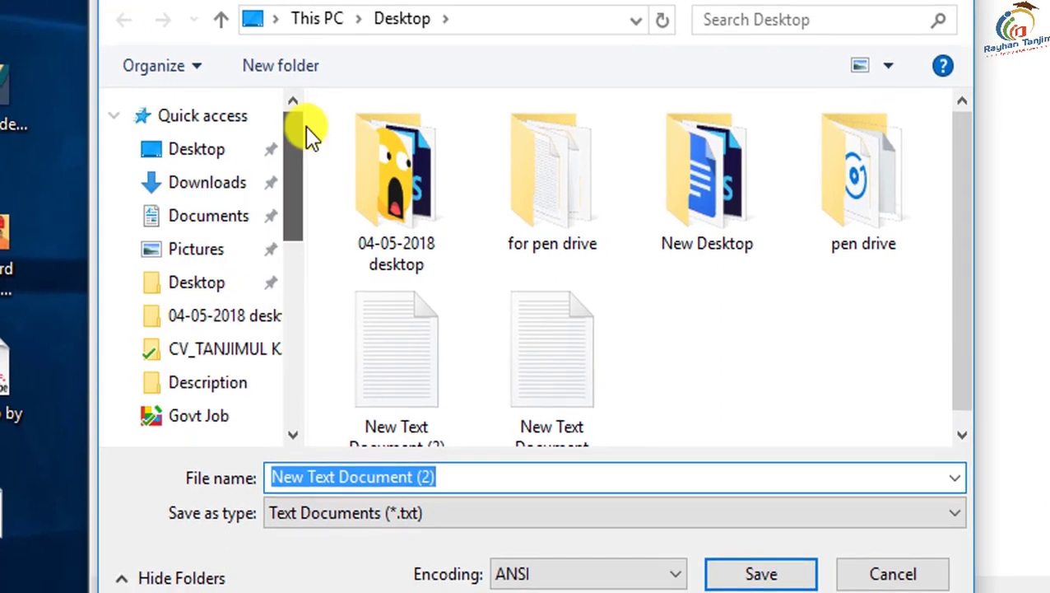
pyautogui.click(171, 148)
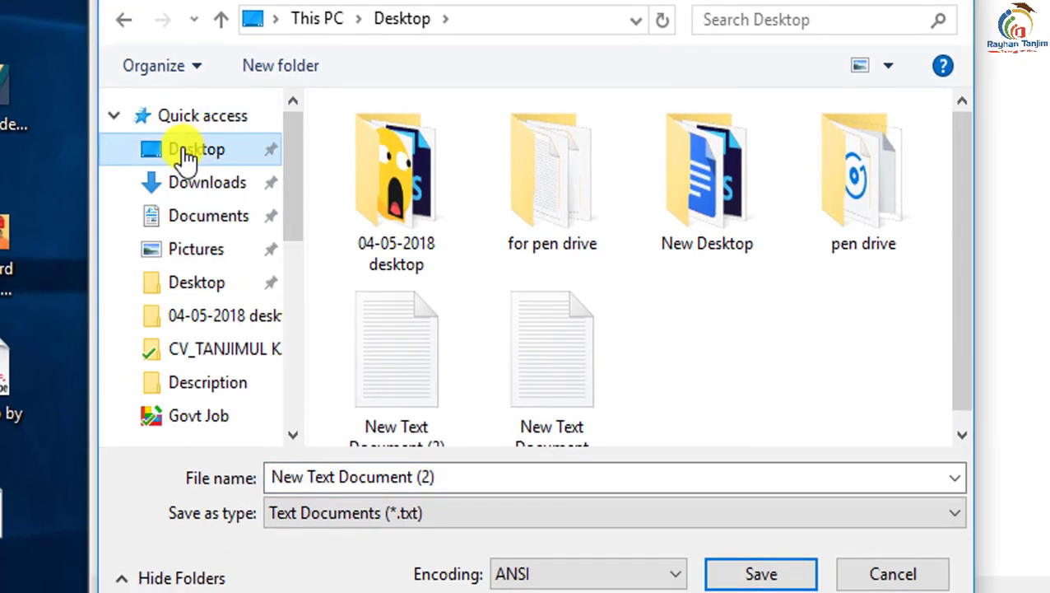
pyautogui.click(463, 479)
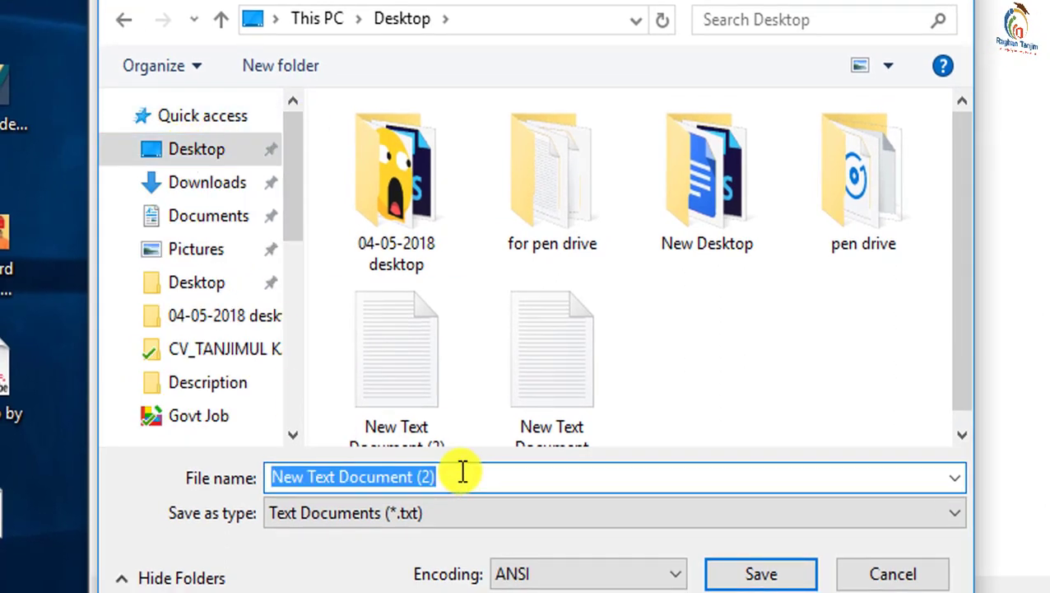
pyautogui.write('welcome')
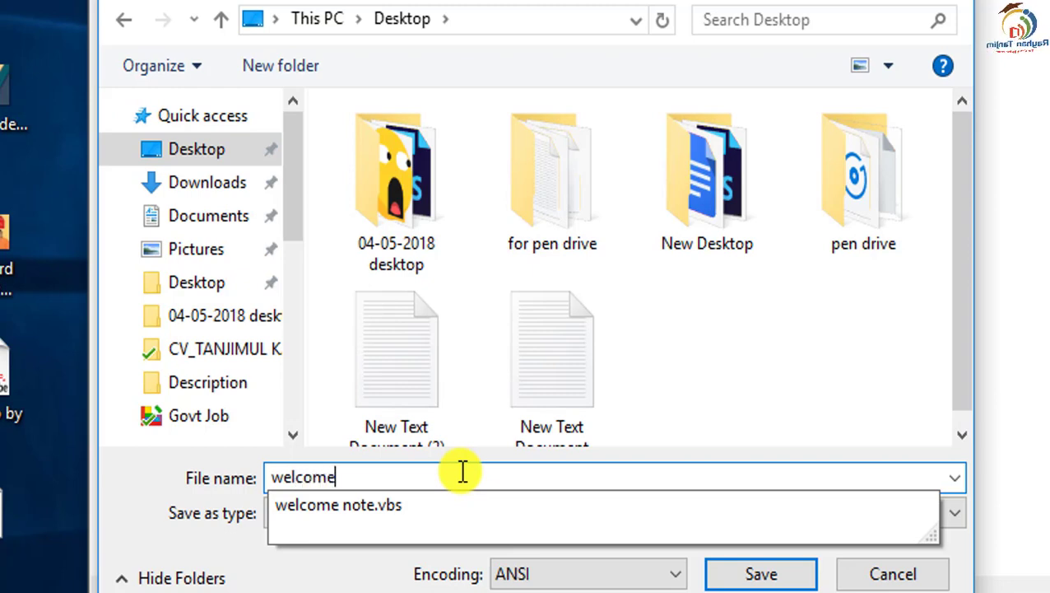
pyautogui.write('.')
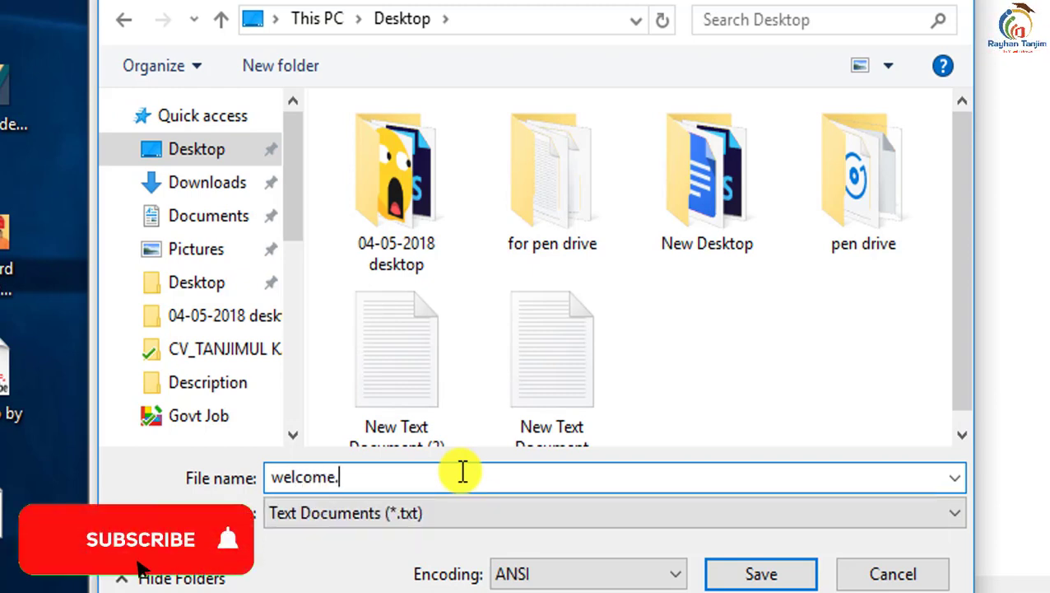
pyautogui.write('vbs')
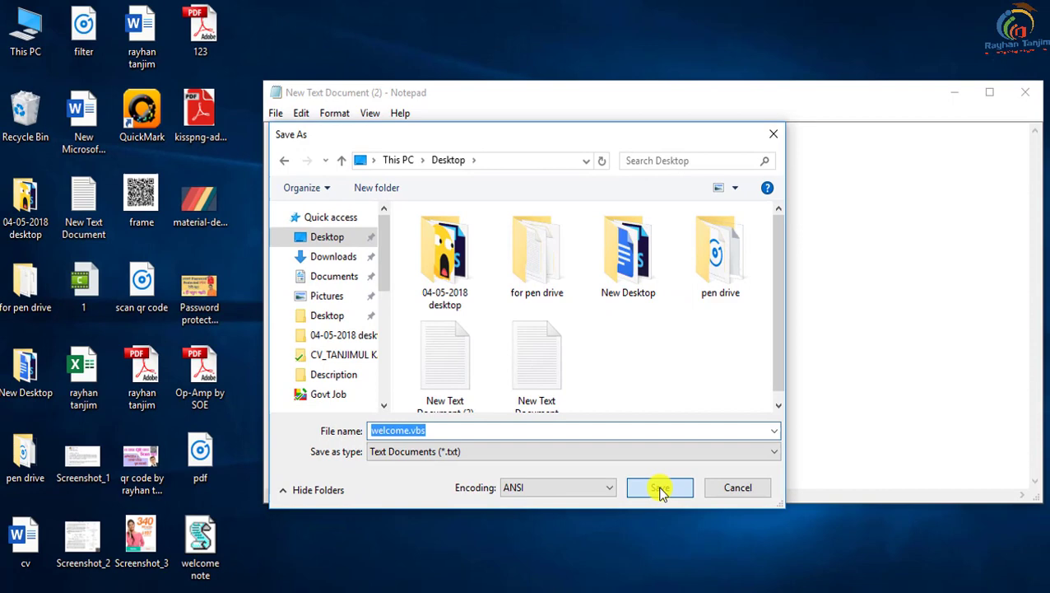
pyautogui.click(762, 574)
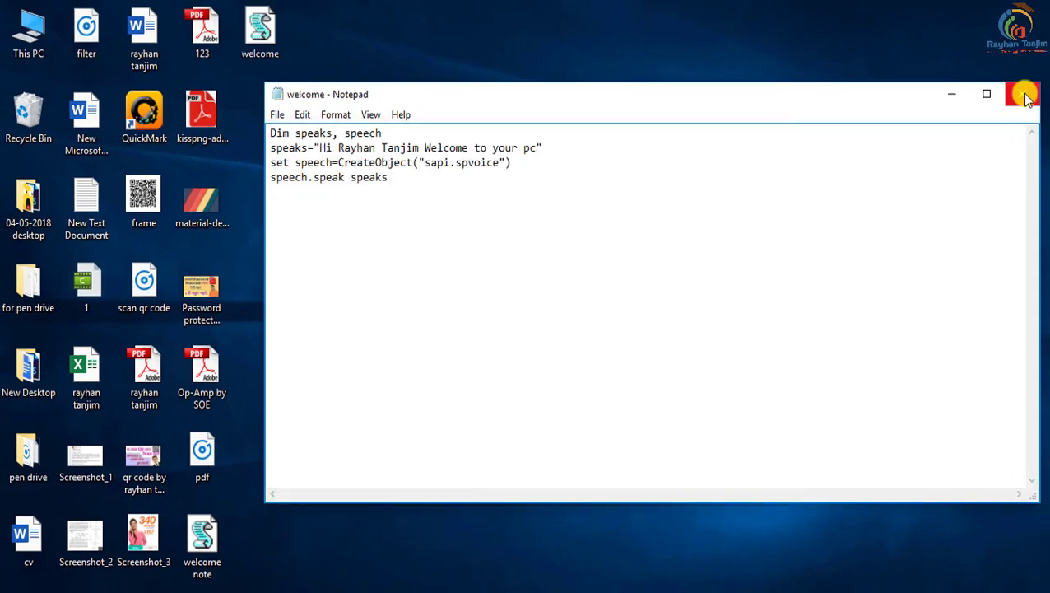
pyautogui.click(1026, 97)
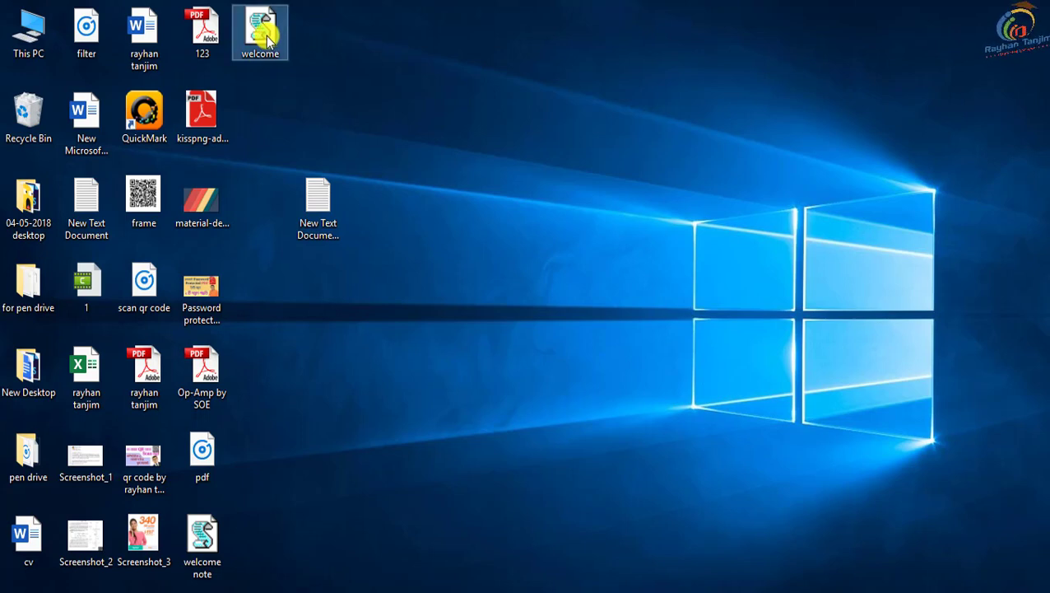
pyautogui.moveTo(268, 41)
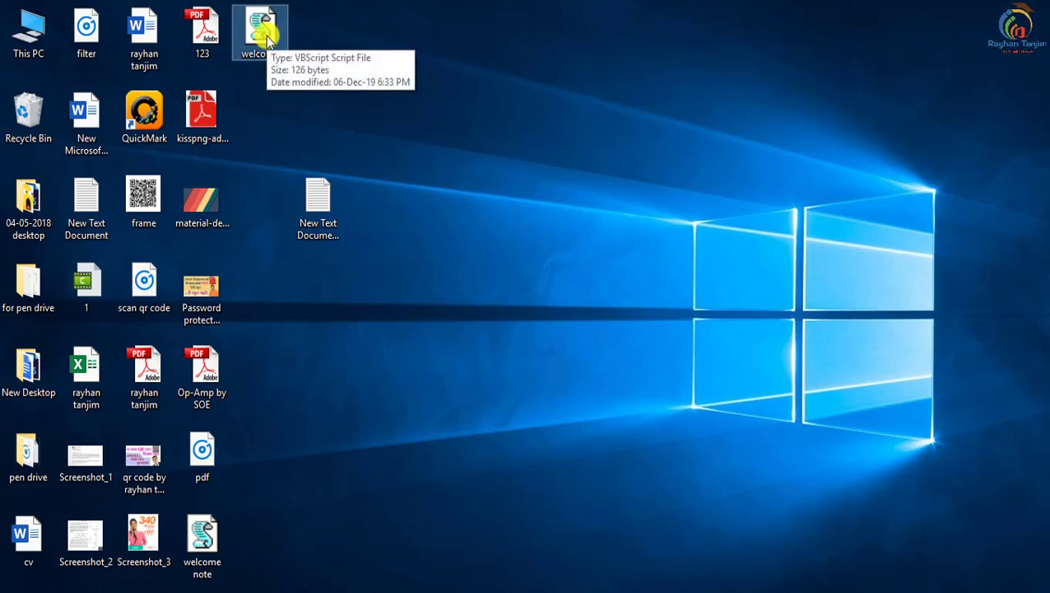
pyautogui.click(204, 545)
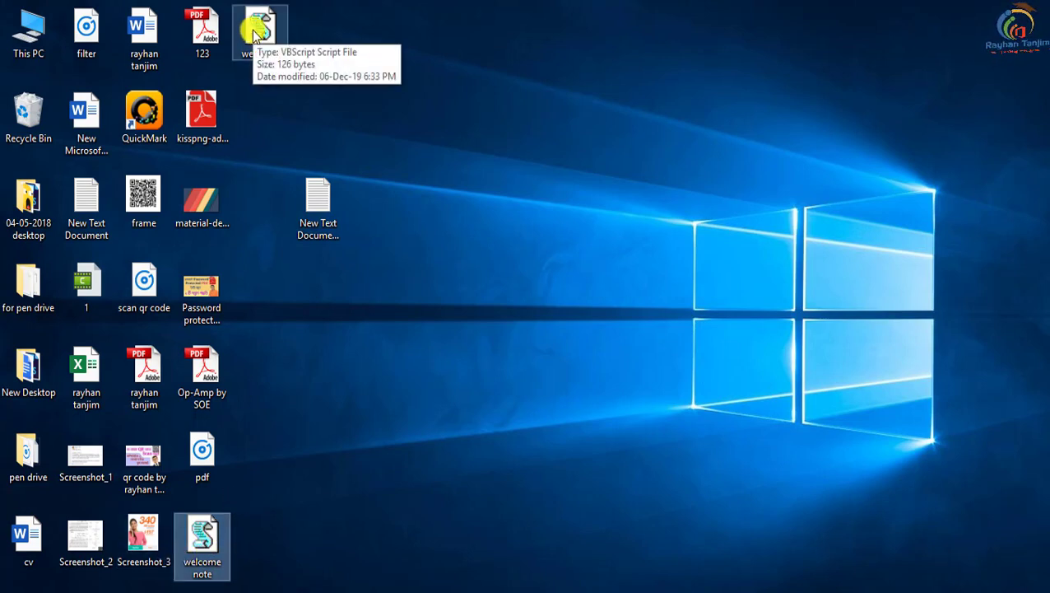
pyautogui.click(303, 120)
pyautogui.moveTo(274, 30)
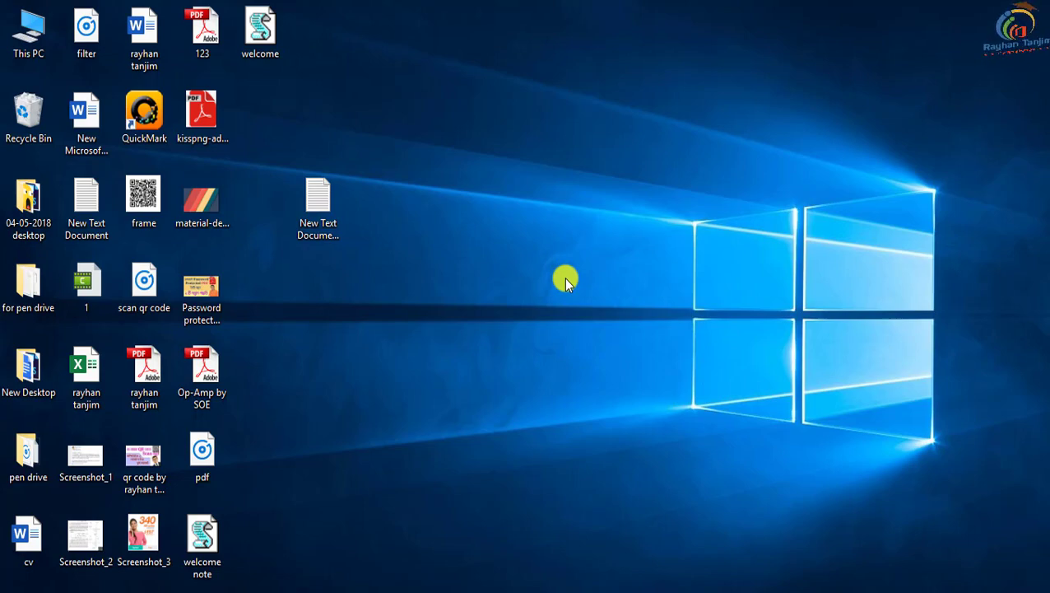
# Open the Startup folder by running the command shell:startup.
pyautogui.press('super+r')
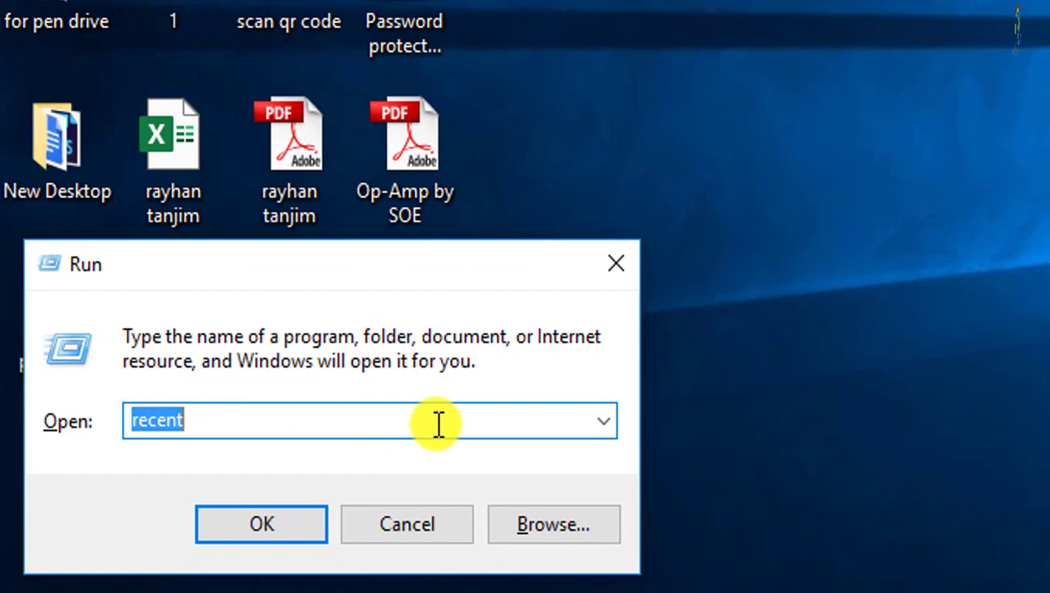
pyautogui.write('ss')
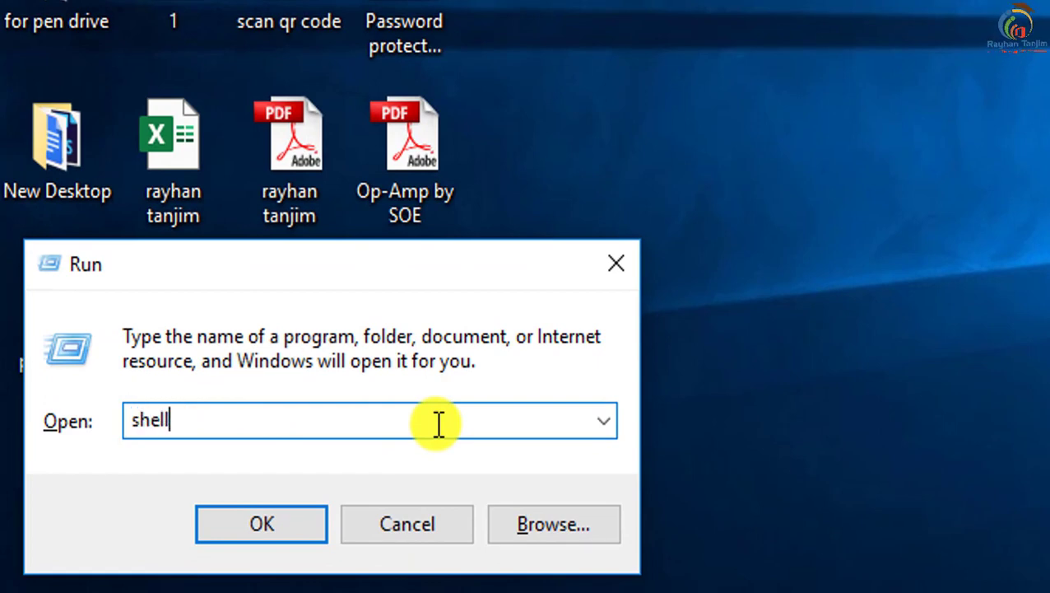
pyautogui.write('ell:startup')
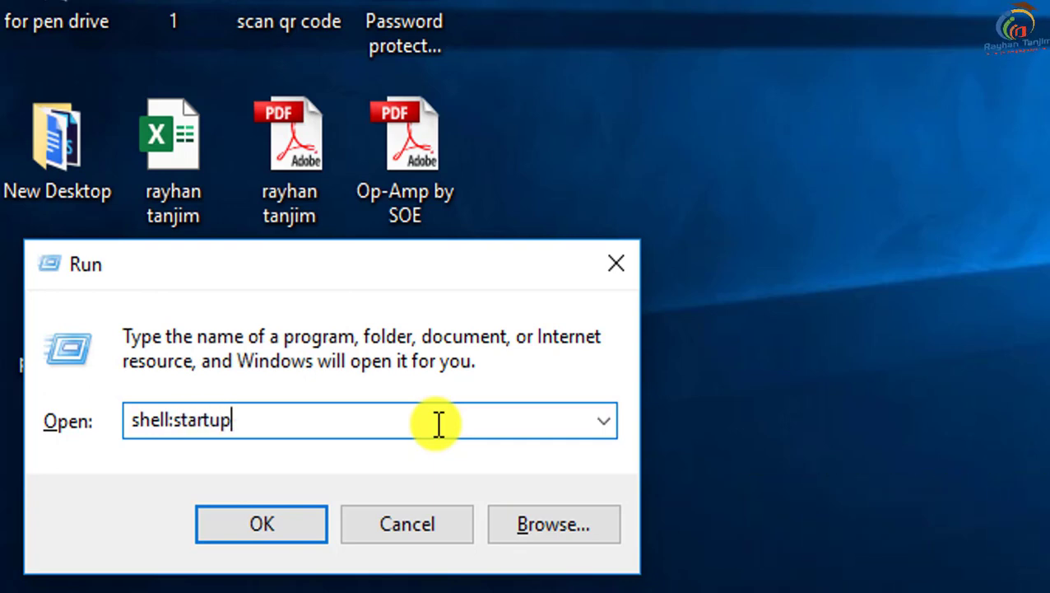
pyautogui.press('Return')
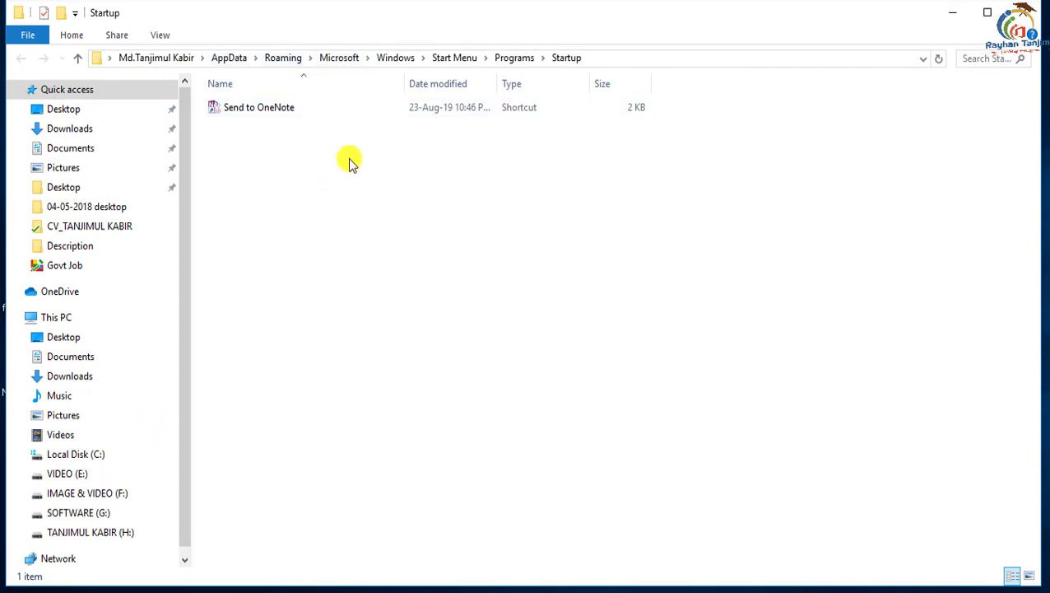
# Move the welcome script from the desktop into the Startup folder.
pyautogui.moveTo(782, 21); pyautogui.dragTo(1048, 25)
pyautogui.moveTo(321, 35); pyautogui.dragTo(703, 176)
# Delete the Send to OneNote shortcut from the Startup folder and close the folder window.
pyautogui.click(670, 116)
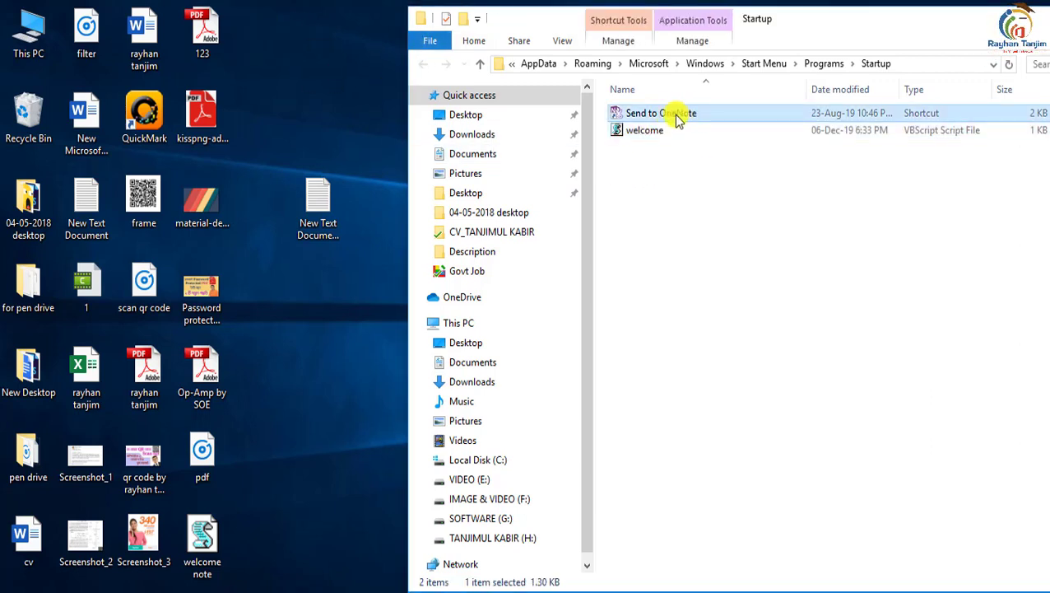
pyautogui.rightClick(677, 118)
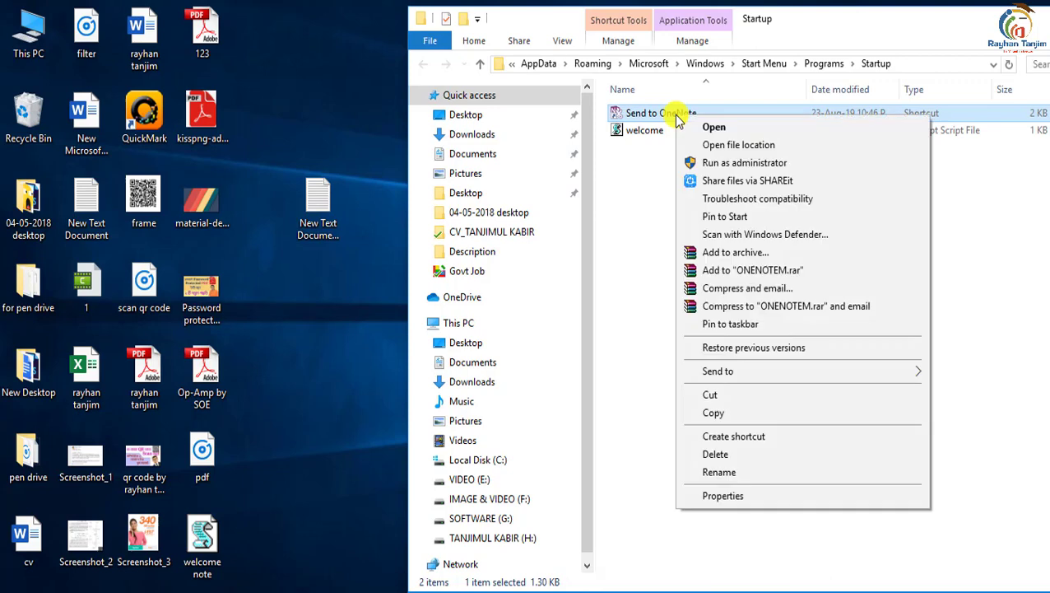
pyautogui.click(734, 461)
pyautogui.moveTo(793, 18); pyautogui.dragTo(626, 22)
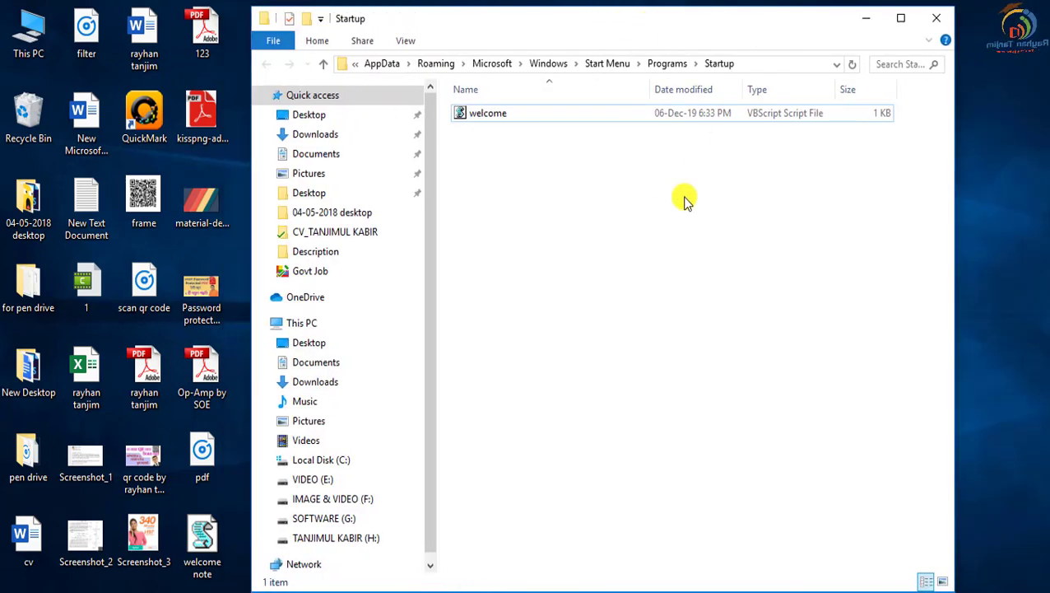
pyautogui.doubleClick(783, 20)
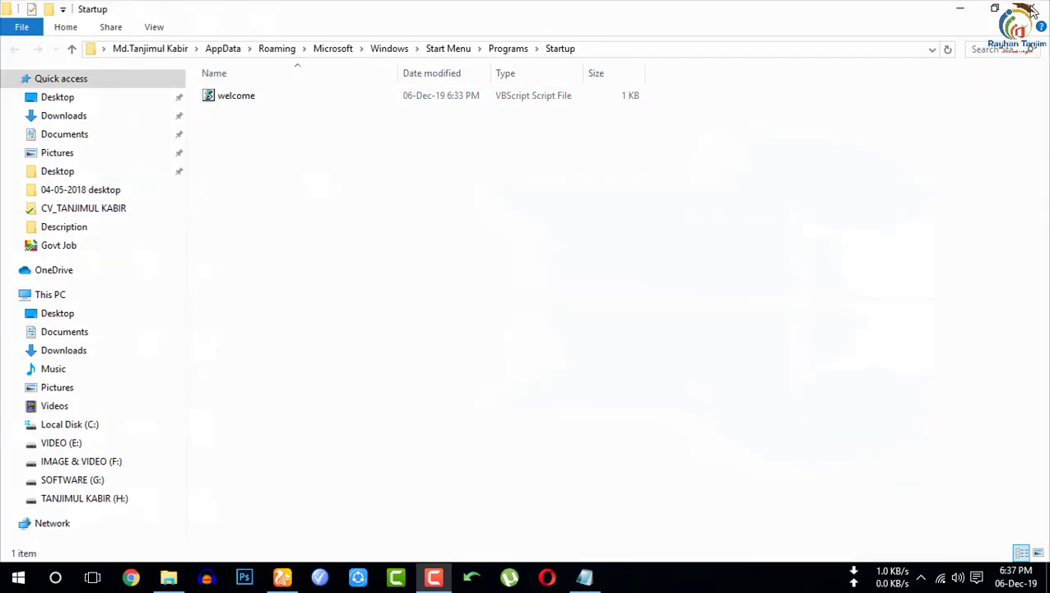
pyautogui.click(1031, 10)
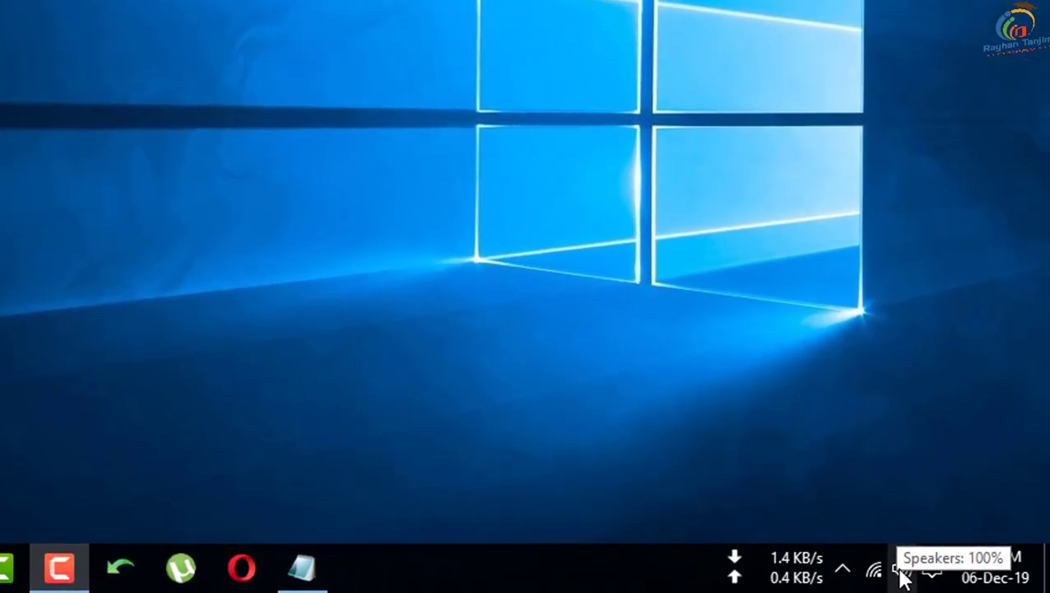
# Set the Windows sound scheme to No Sounds and apply the change.
pyautogui.rightClick(903, 576)
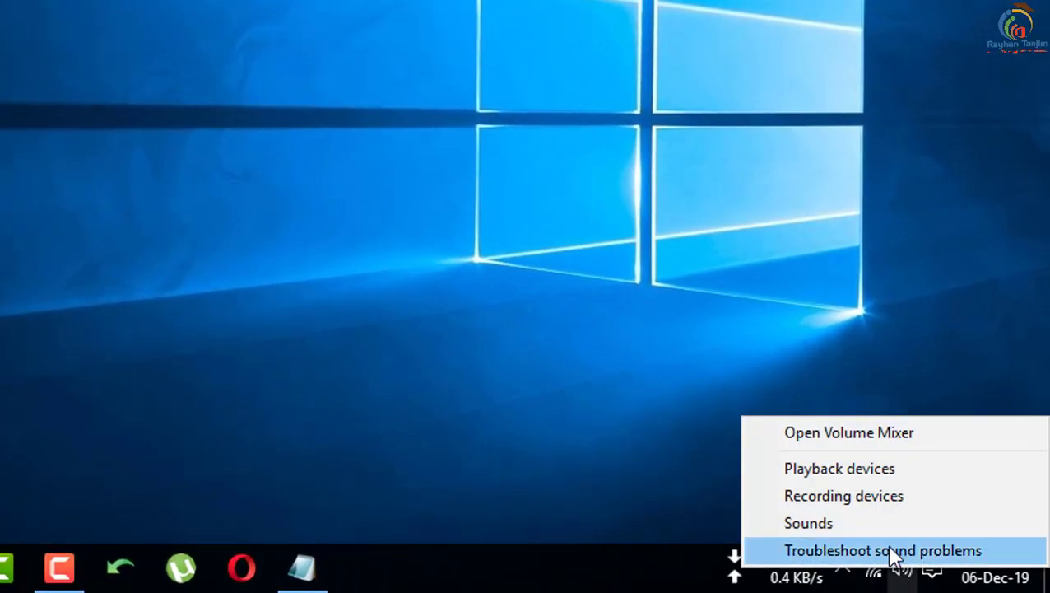
pyautogui.click(831, 531)
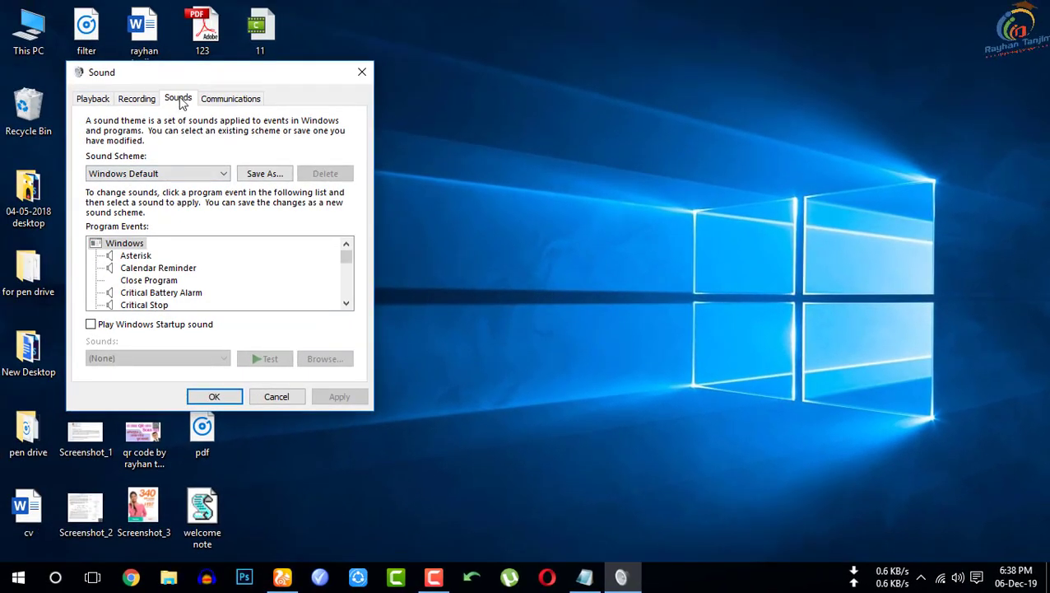
pyautogui.click(191, 174)
pyautogui.click(127, 187)
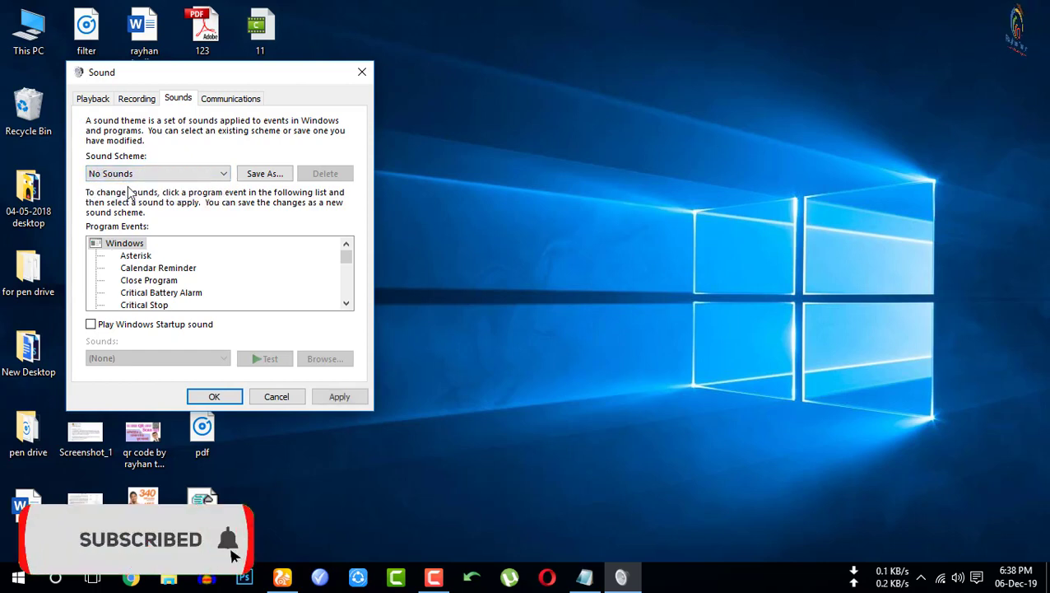
pyautogui.click(342, 398)
pyautogui.click(210, 397)
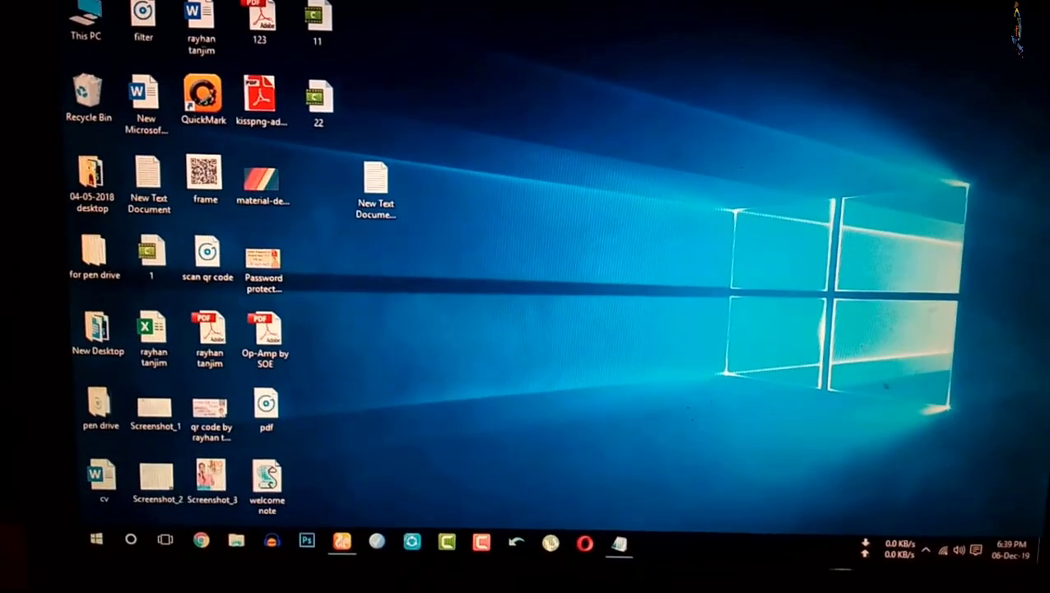
# Restart the computer.
pyautogui.click(96, 538)
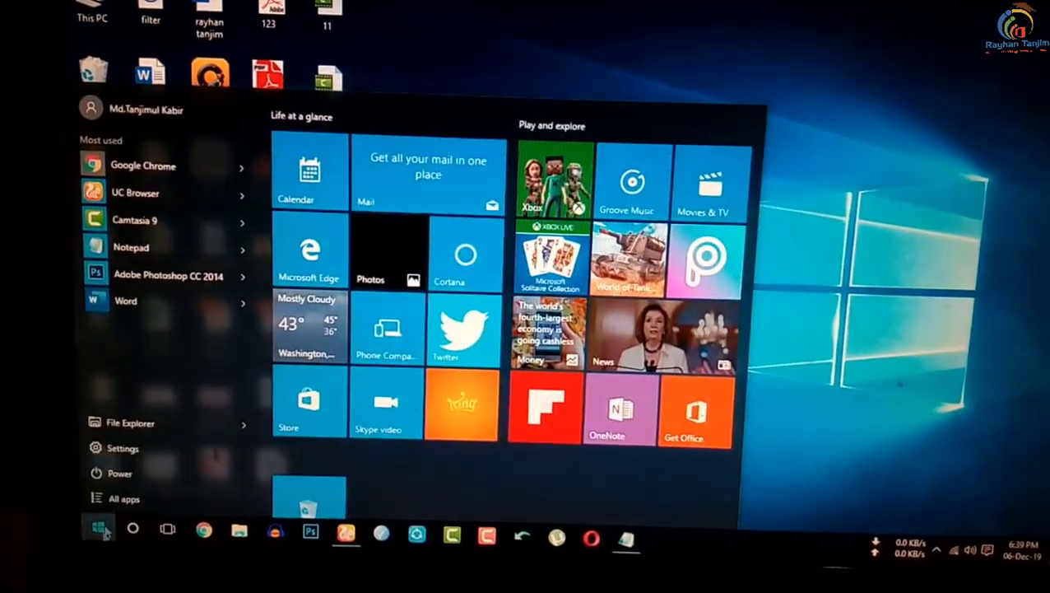
pyautogui.click(135, 480)
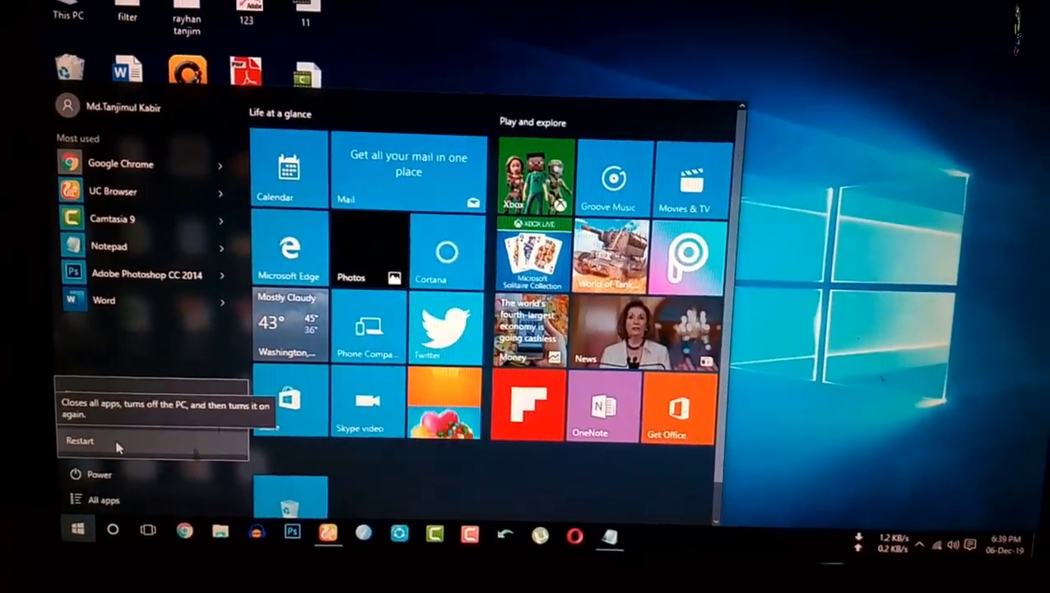
pyautogui.click(116, 442)
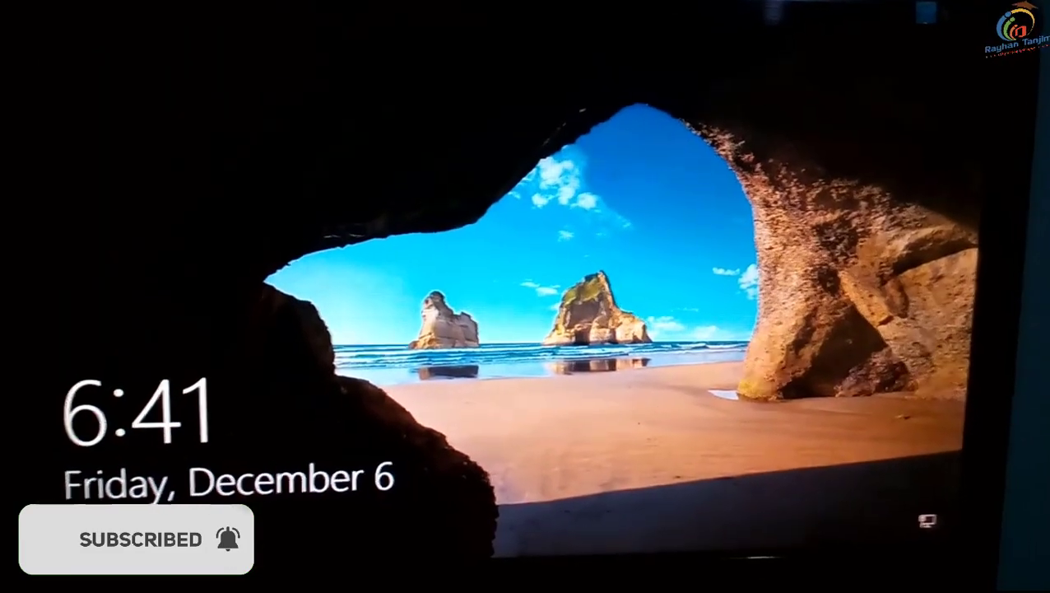
# Dismiss the lock screen and sign in by entering the account password.
pyautogui.press('space')
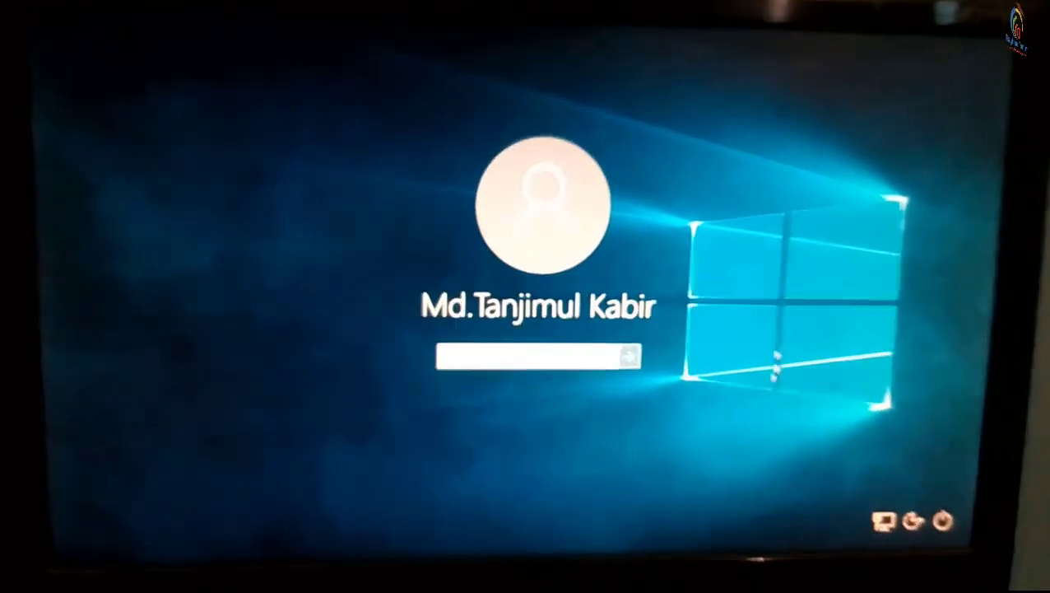
pyautogui.write('******')
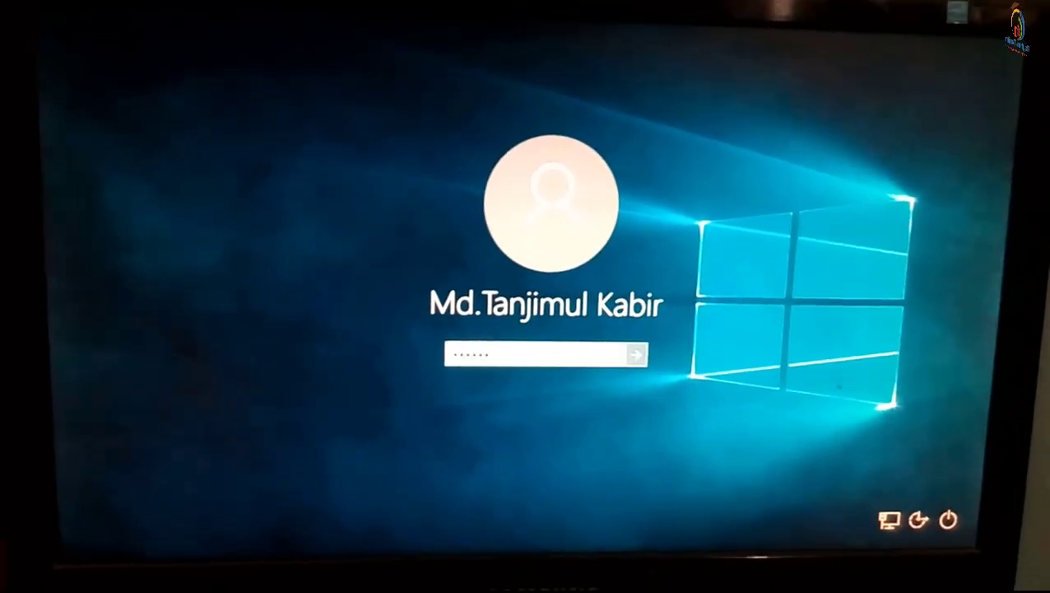
pyautogui.press('Return')
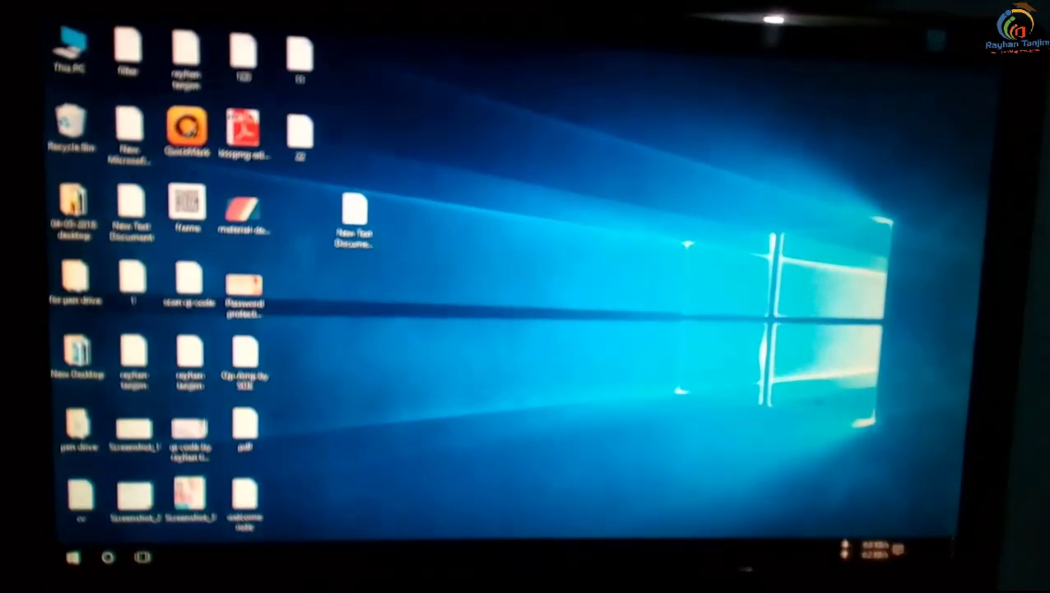